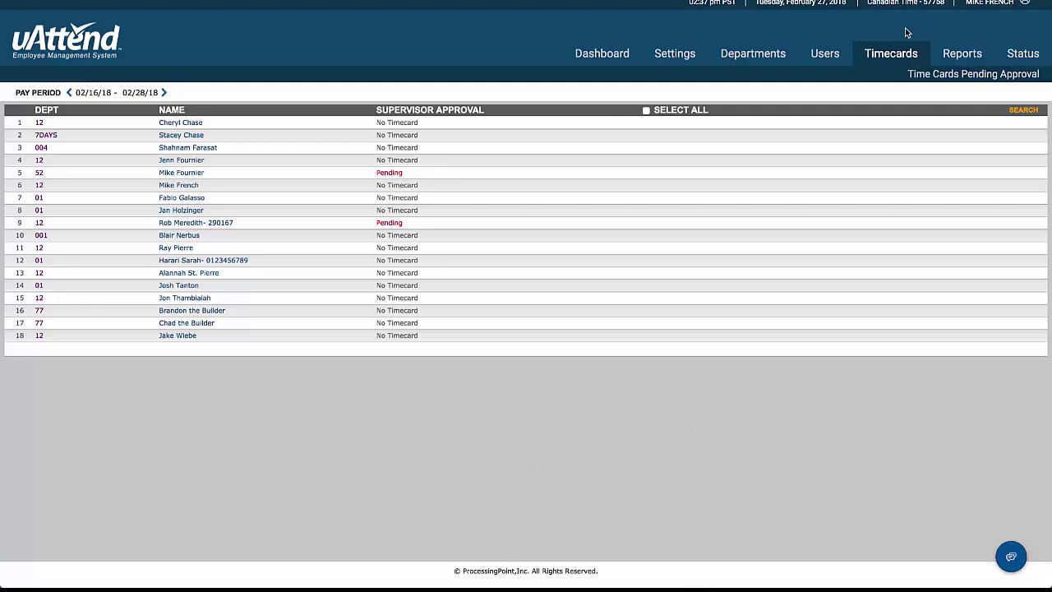
Step: Open the CTS Office employee's pending timecard and inspect the edit history of the 02/22/18 and 02/23/18 punches
click(219, 225)
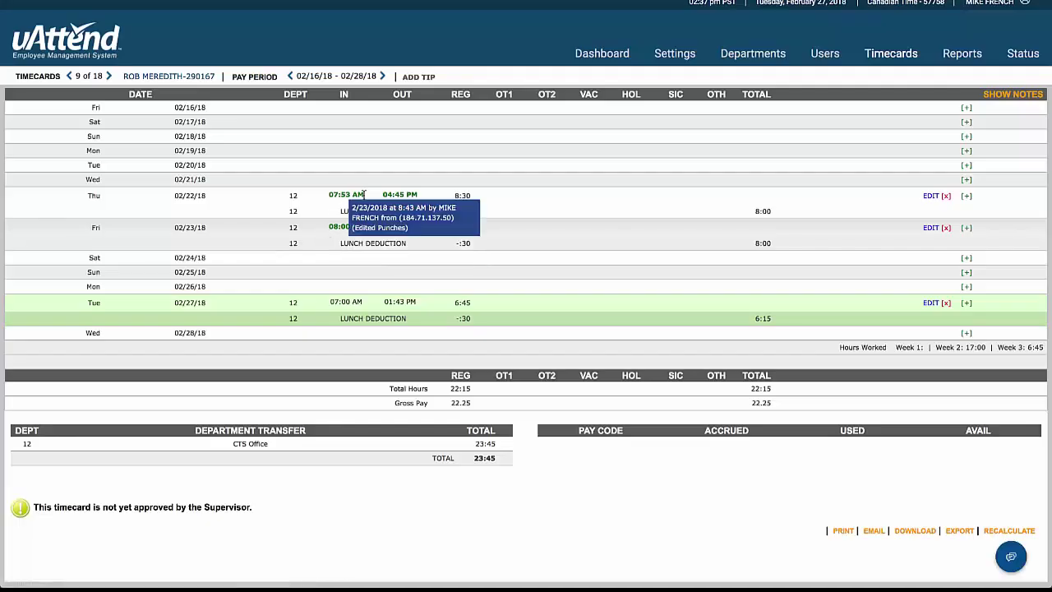
mouse_move(342, 198)
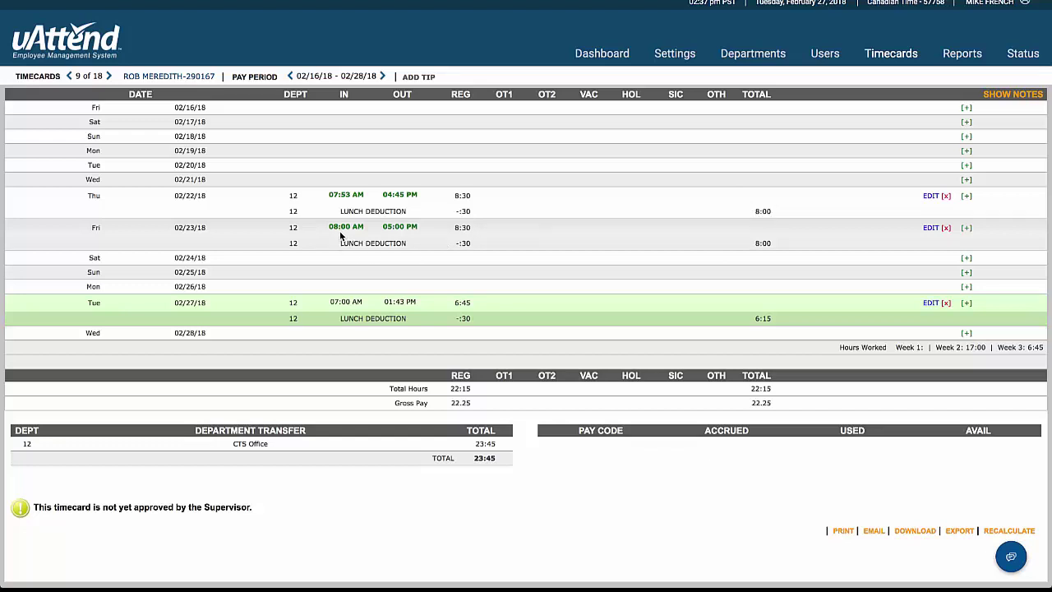
mouse_move(400, 232)
Step: Add a Benefit punch of type SIC-SICK for 08:00 hours on 02/26/18 to the timecard and save it
click(966, 287)
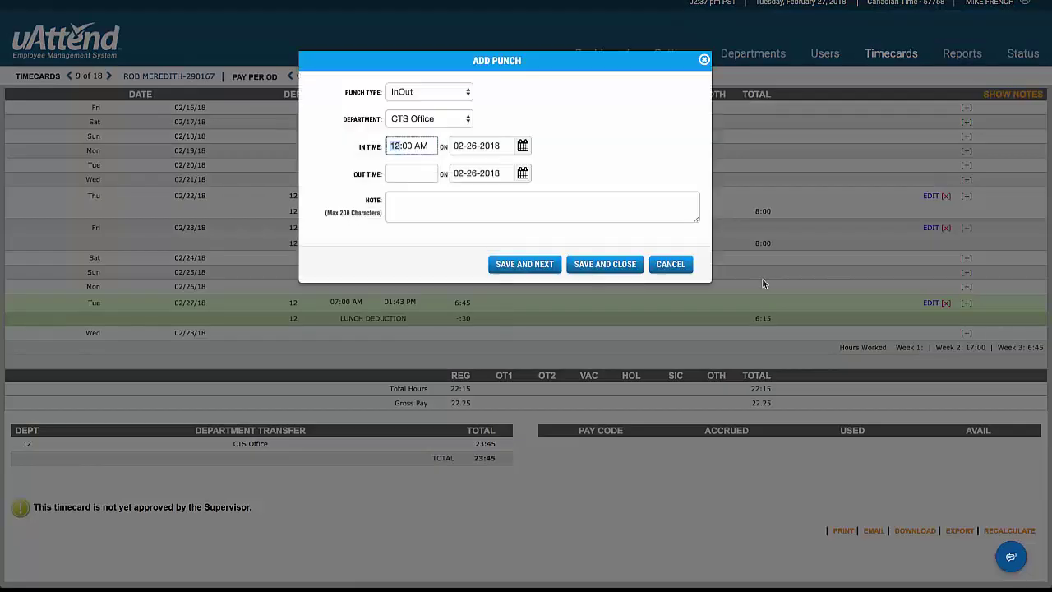
click(467, 94)
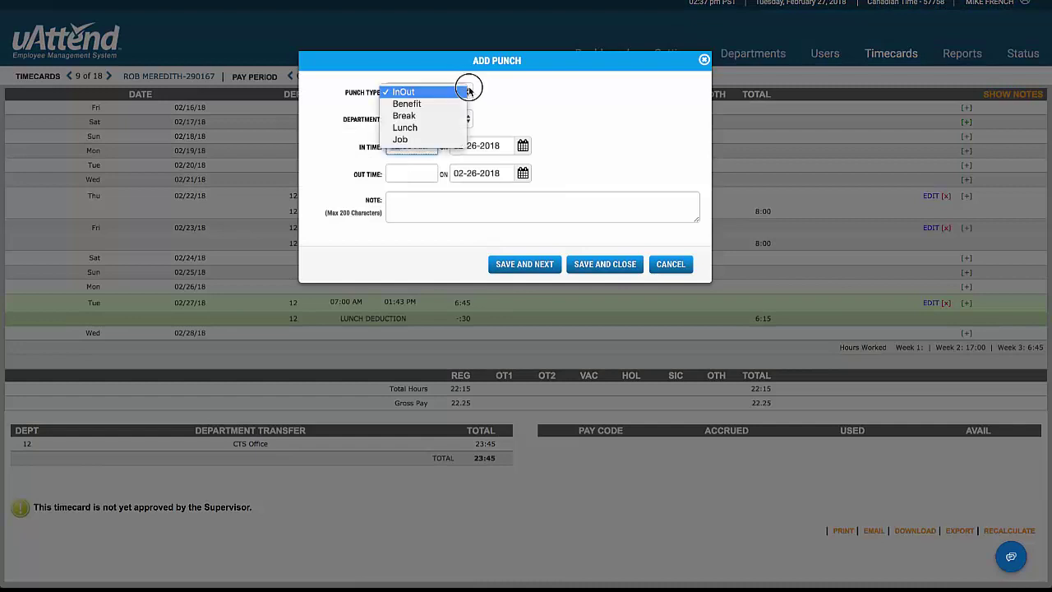
click(420, 105)
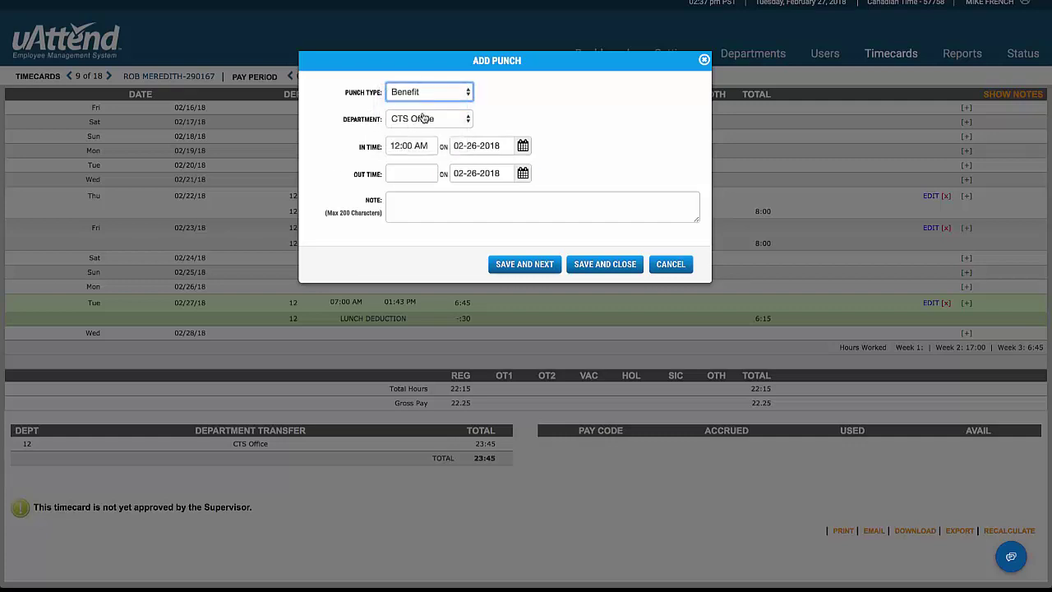
click(429, 154)
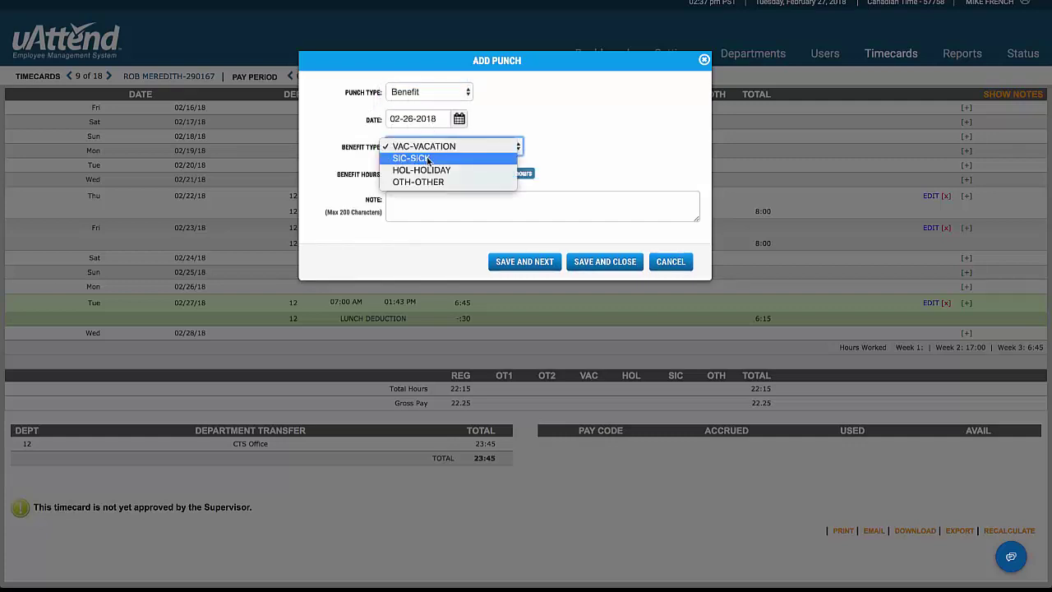
click(428, 158)
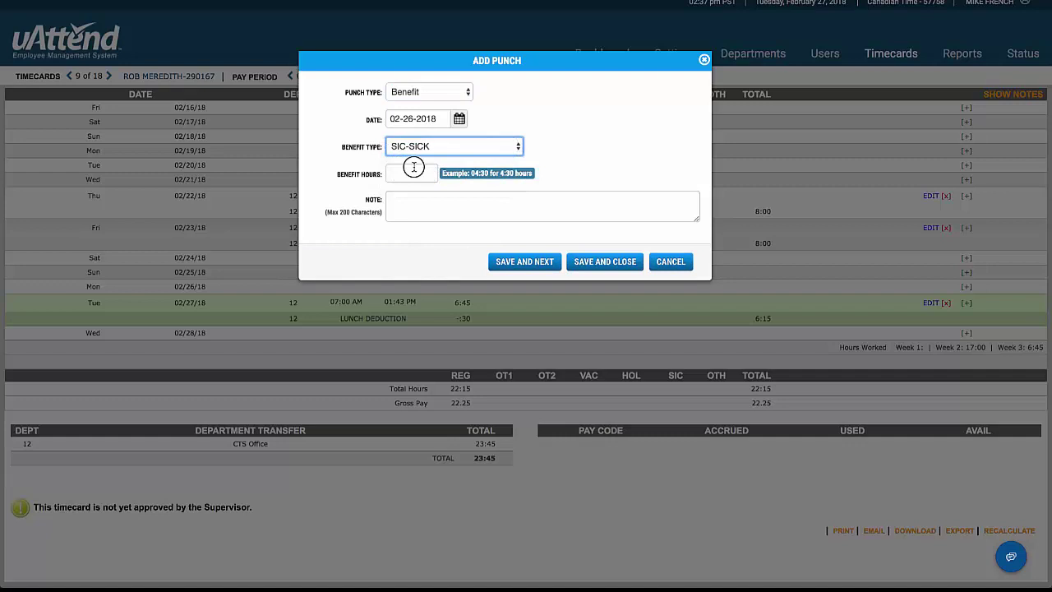
click(414, 171)
text(08)
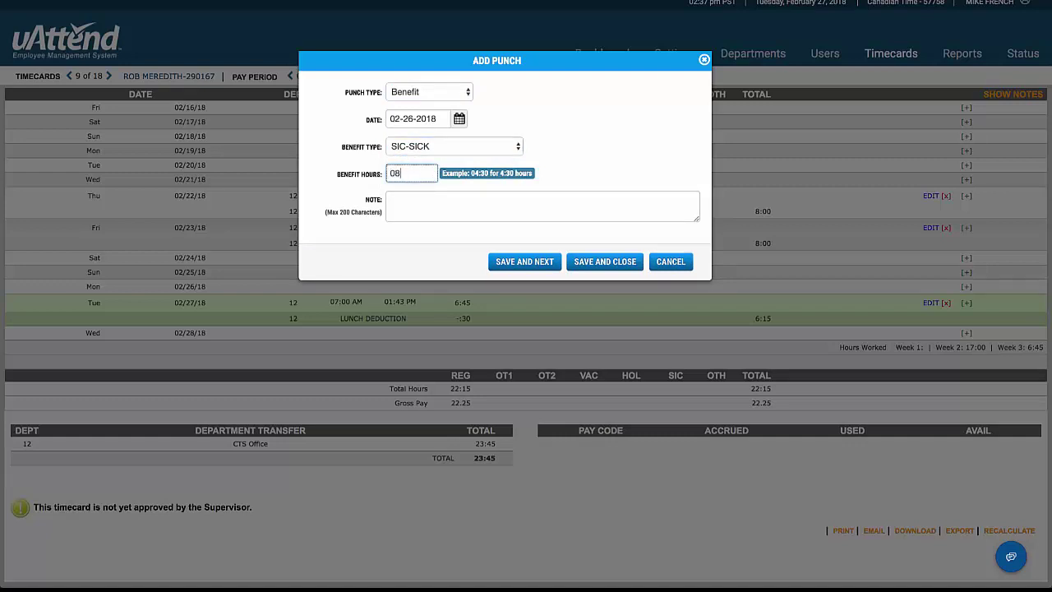
text(:00)
click(594, 267)
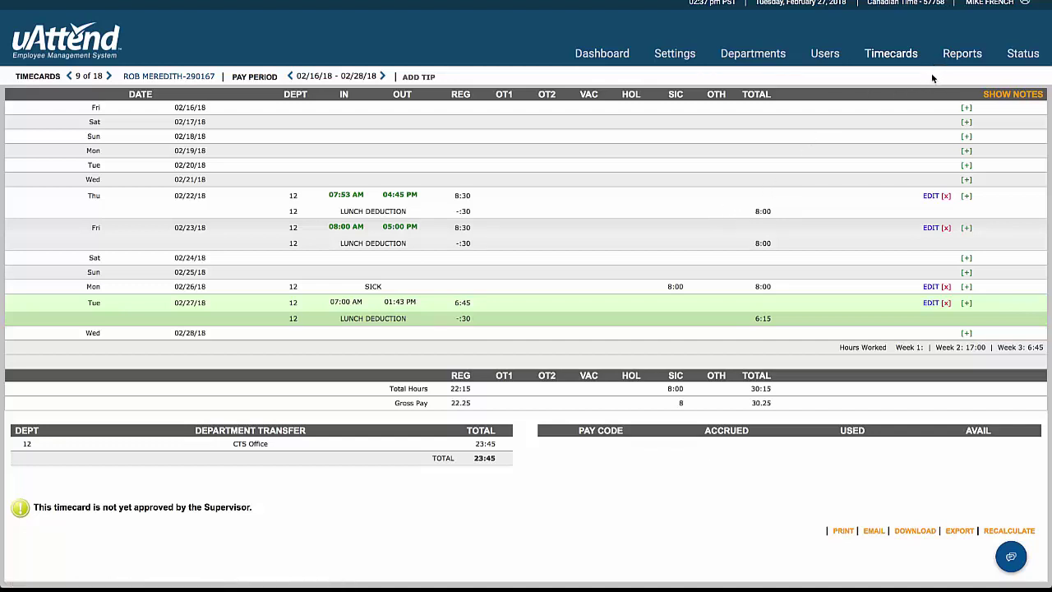
Step: Leave the timecard, view the Timecard Report, and display the Pay Period Report for all departments
click(38, 76)
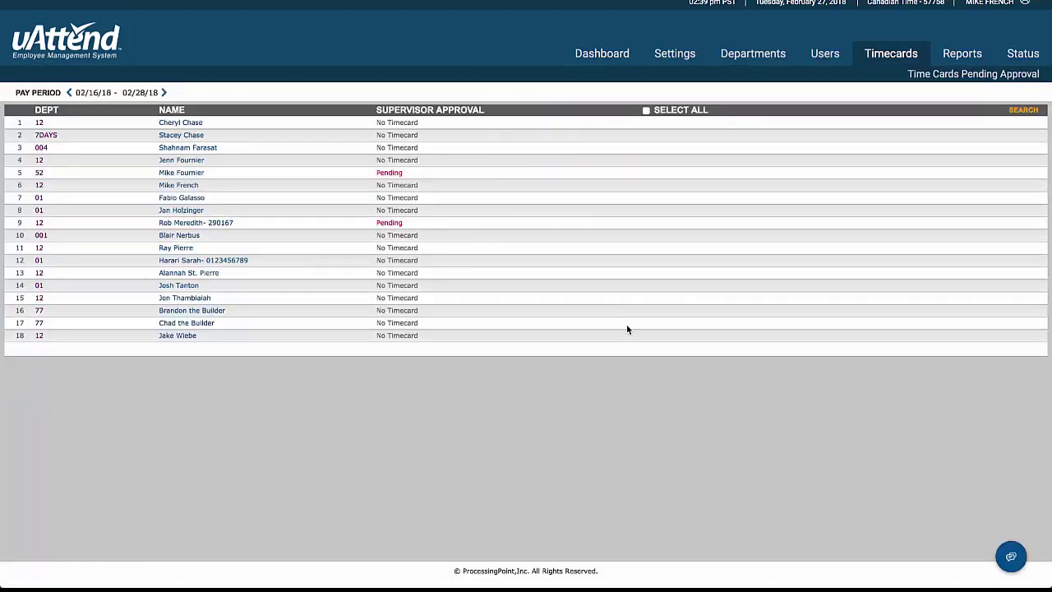
click(958, 62)
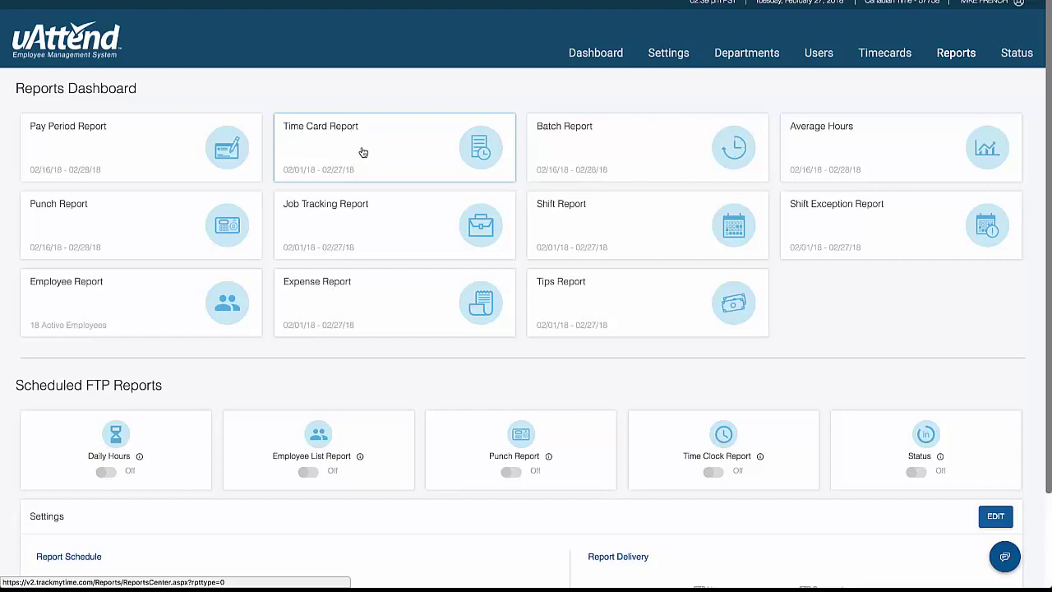
click(363, 152)
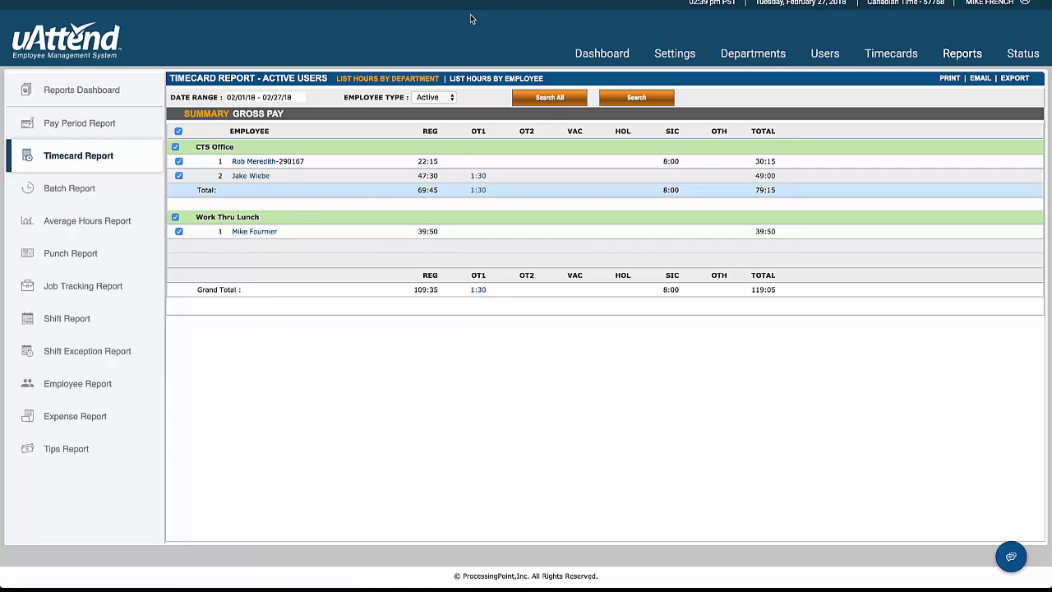
click(494, 83)
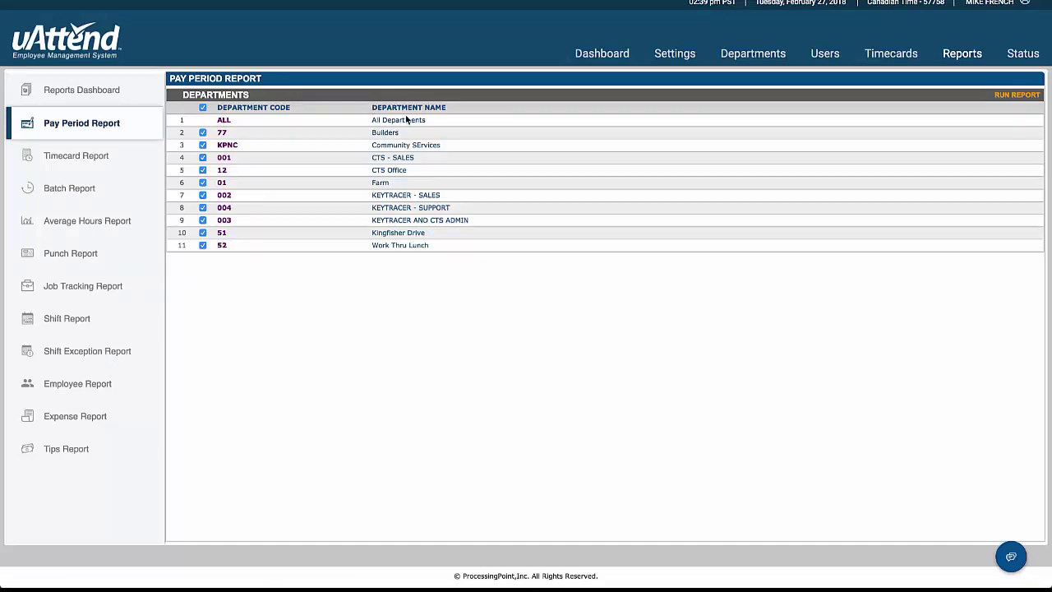
click(405, 122)
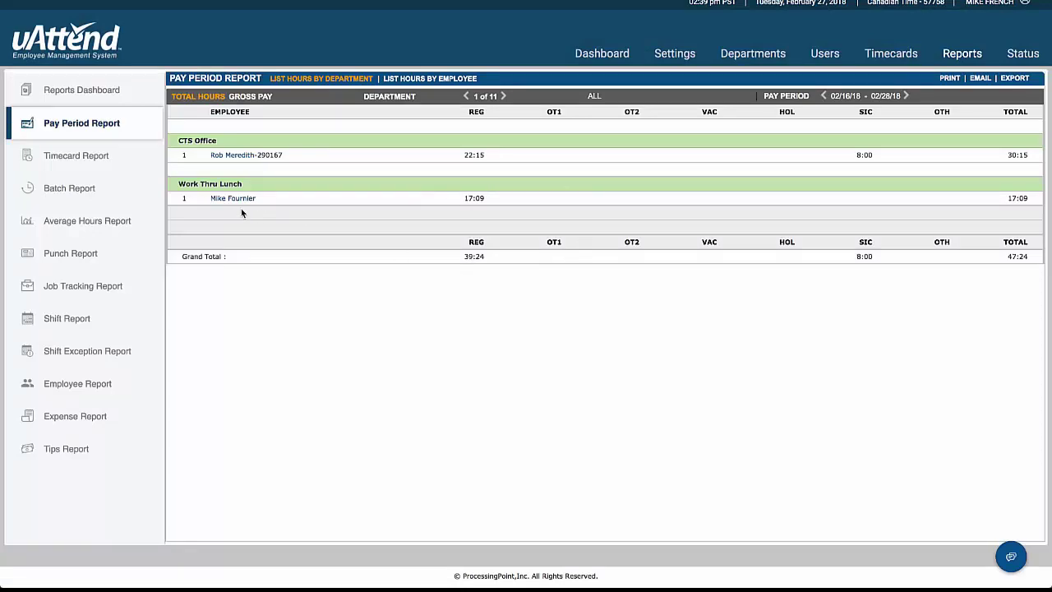
Step: Reopen the Timecard Report and look at its preset date range options without changing the range
click(87, 157)
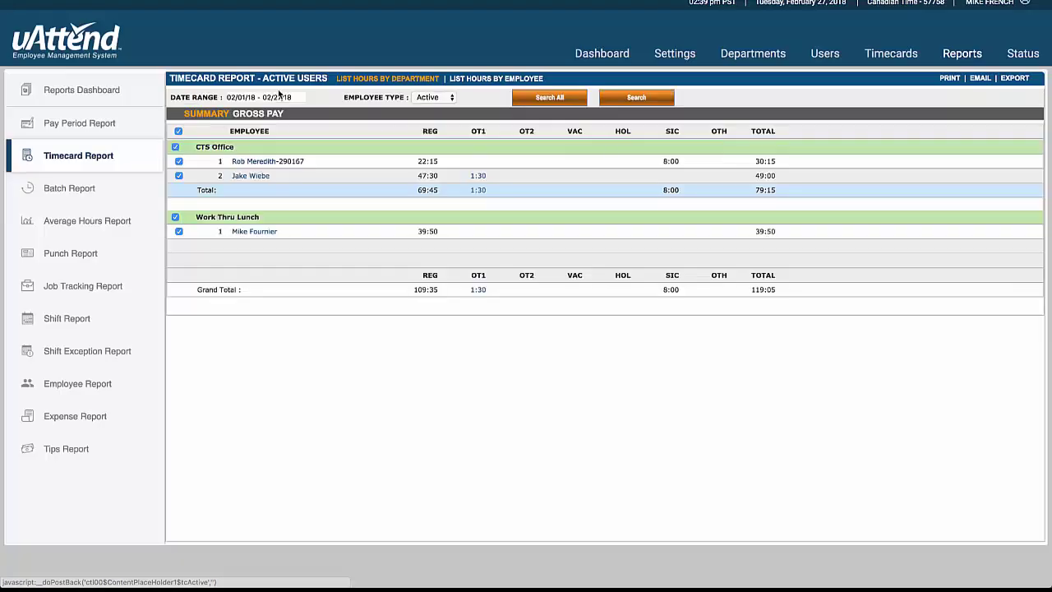
click(273, 97)
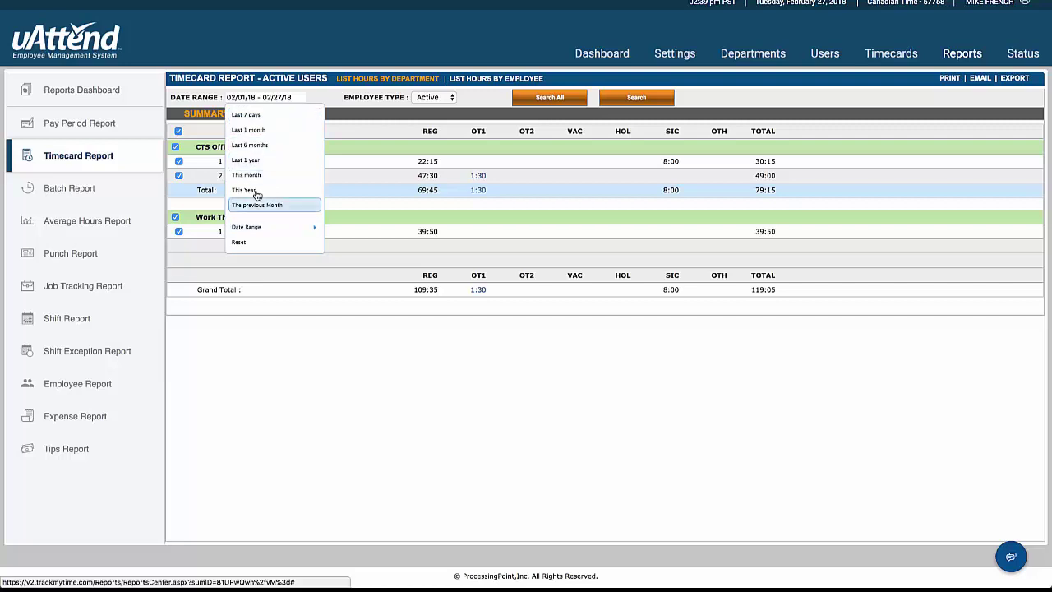
click(105, 234)
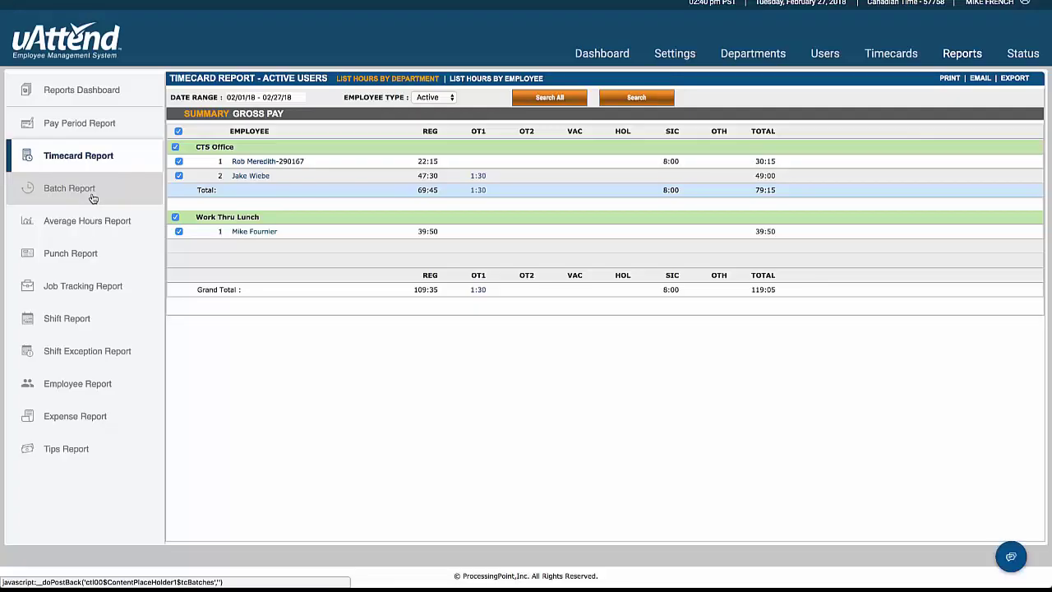
Step: Open the Batch Report, expand the CTS Office employee's timecard, and review the daily punches, totals and batch output options
click(92, 196)
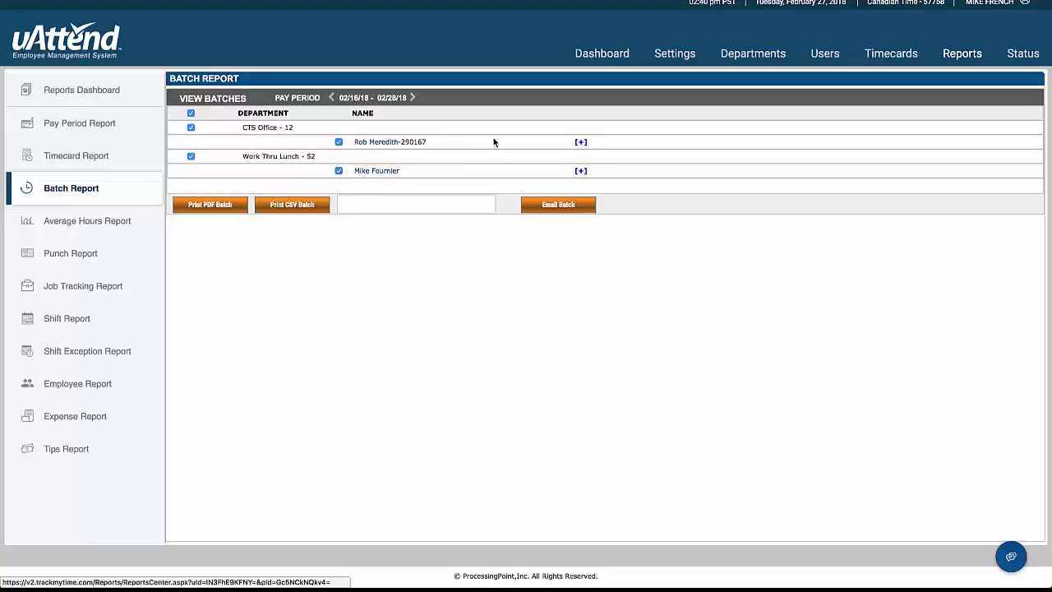
click(580, 143)
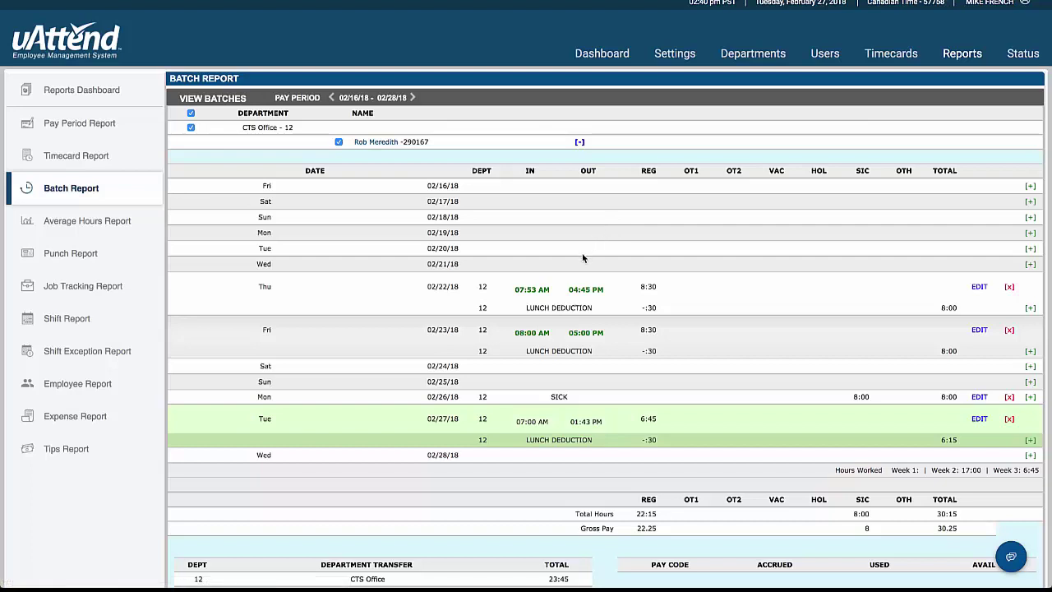
scroll(526, 256, down, 3)
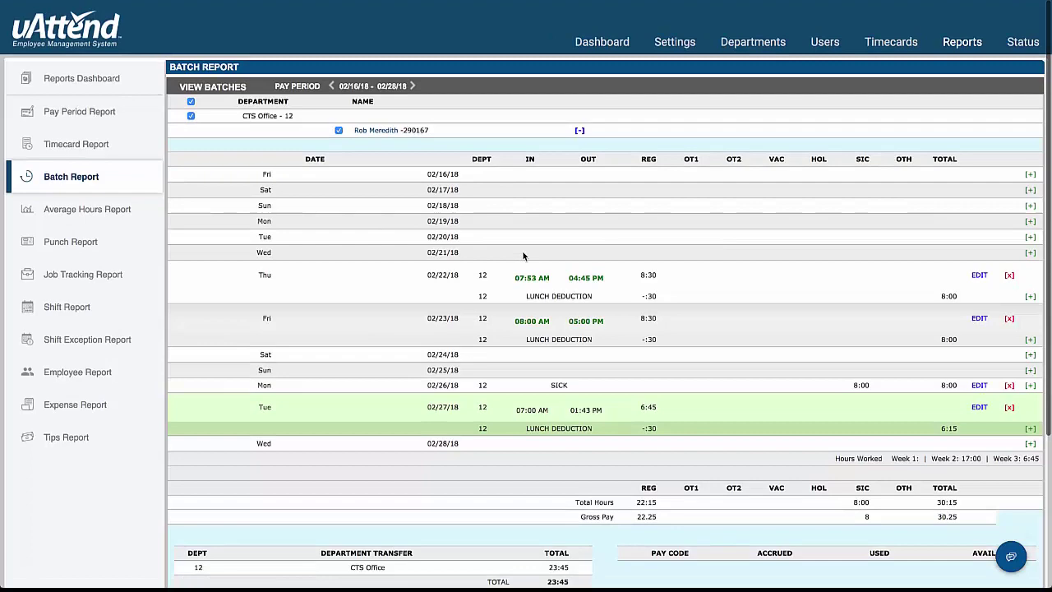
scroll(460, 227, down, 2)
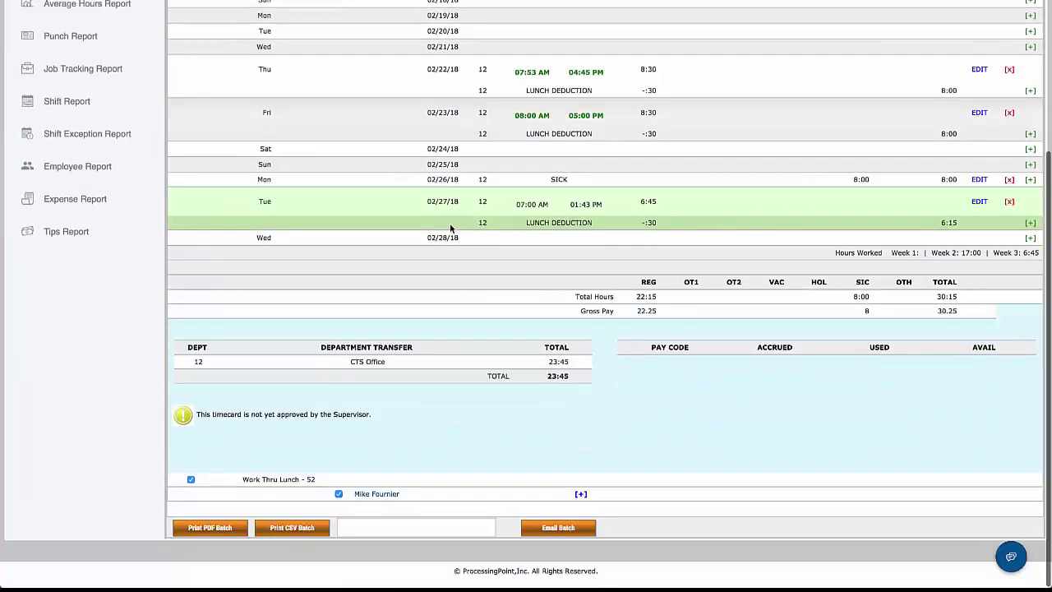
scroll(440, 226, up, 1)
scroll(440, 229, down, 1)
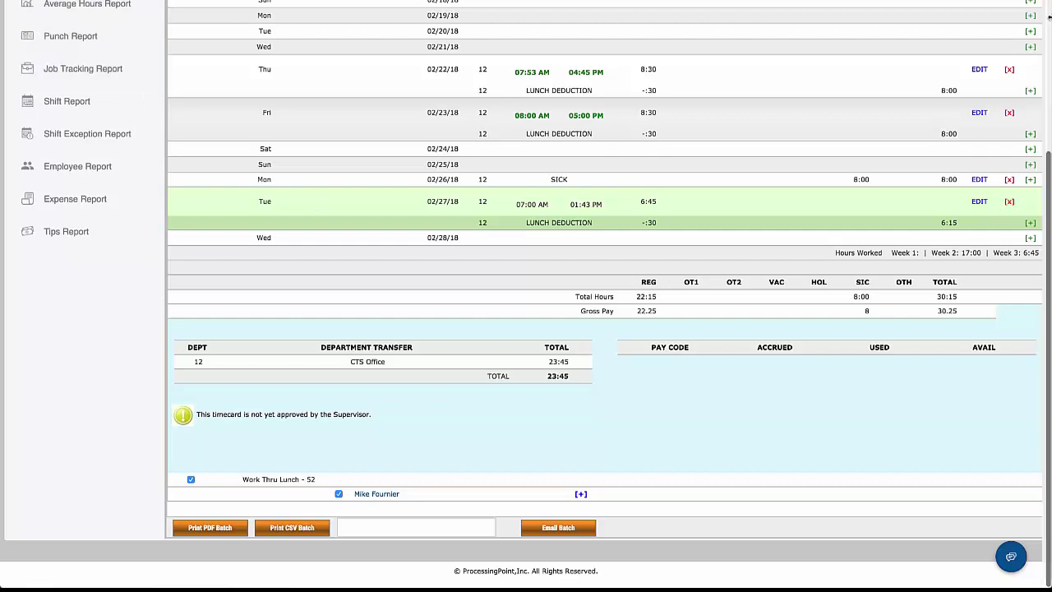
scroll(1049, 16, up, 5)
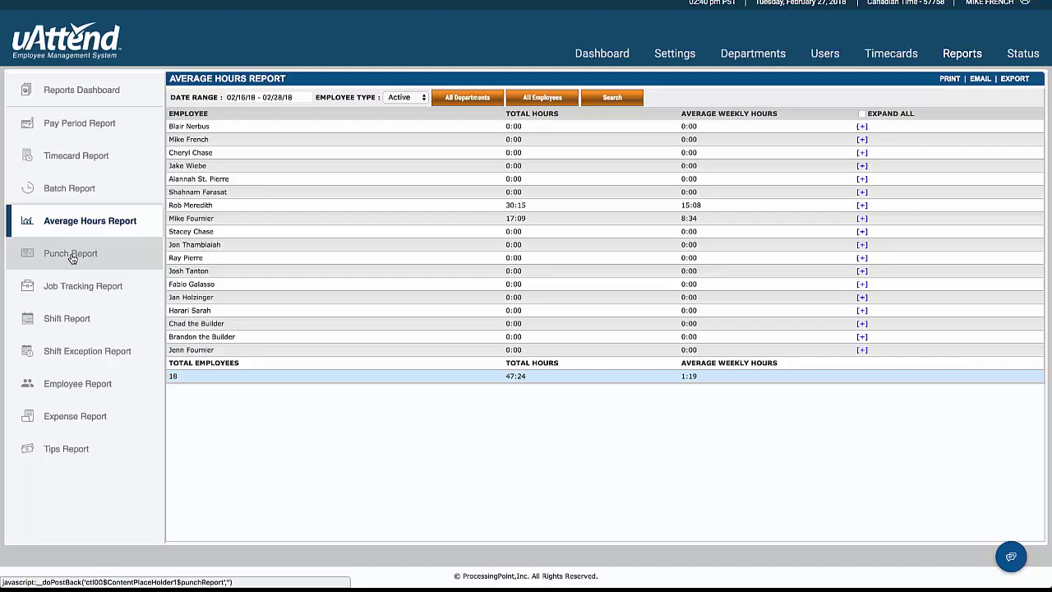
Step: Open the Punch Report and examine the in location of the CTS Office employee's 02/27/2018 punch
click(71, 257)
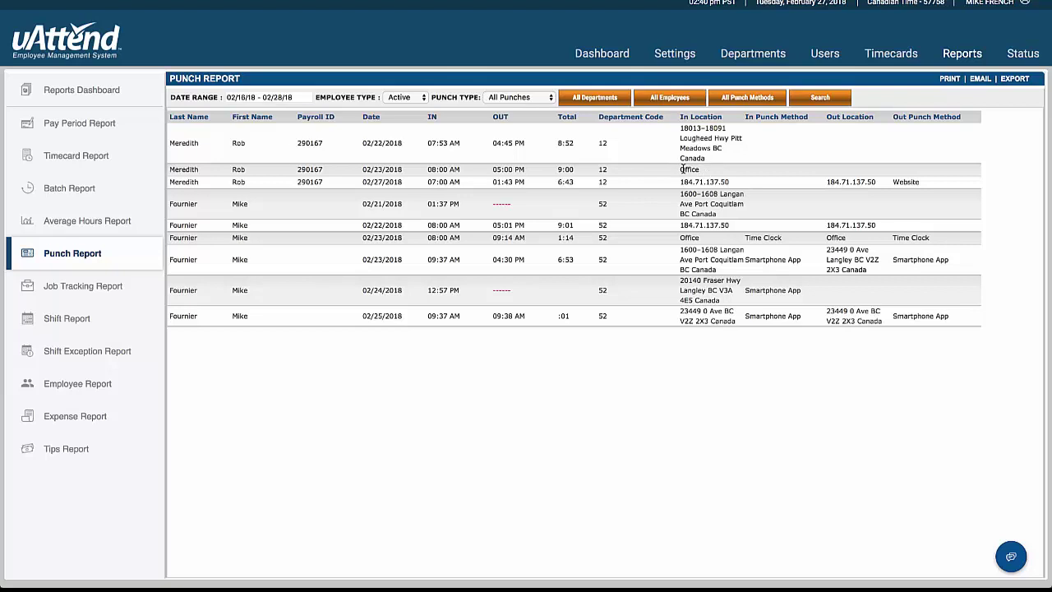
drag(681, 181, 730, 185)
click(732, 185)
Step: View the Job Tracking Report, and list the Timecard Report hours by employee
click(75, 290)
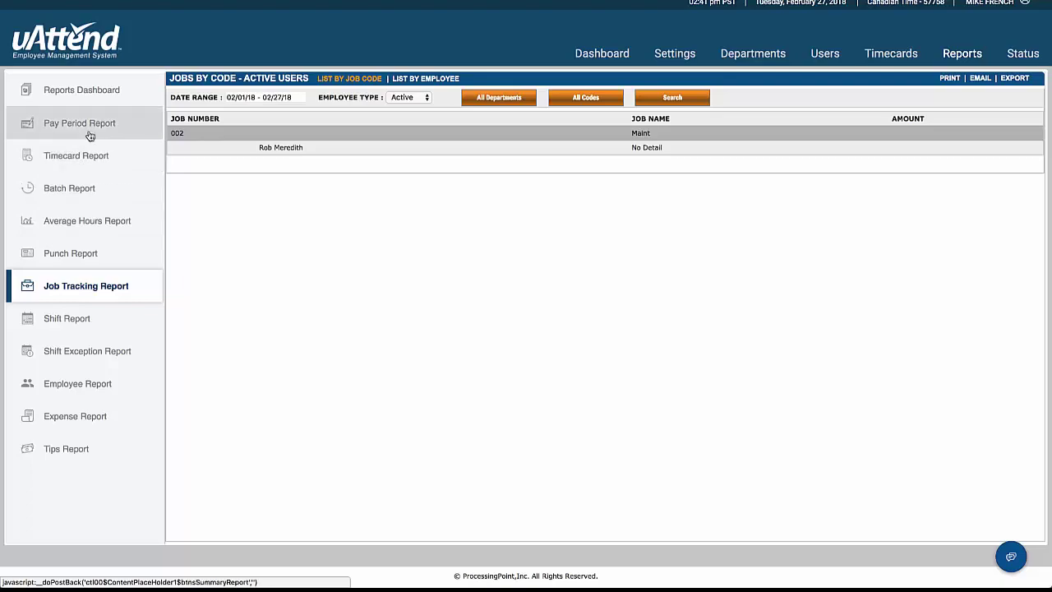
click(89, 168)
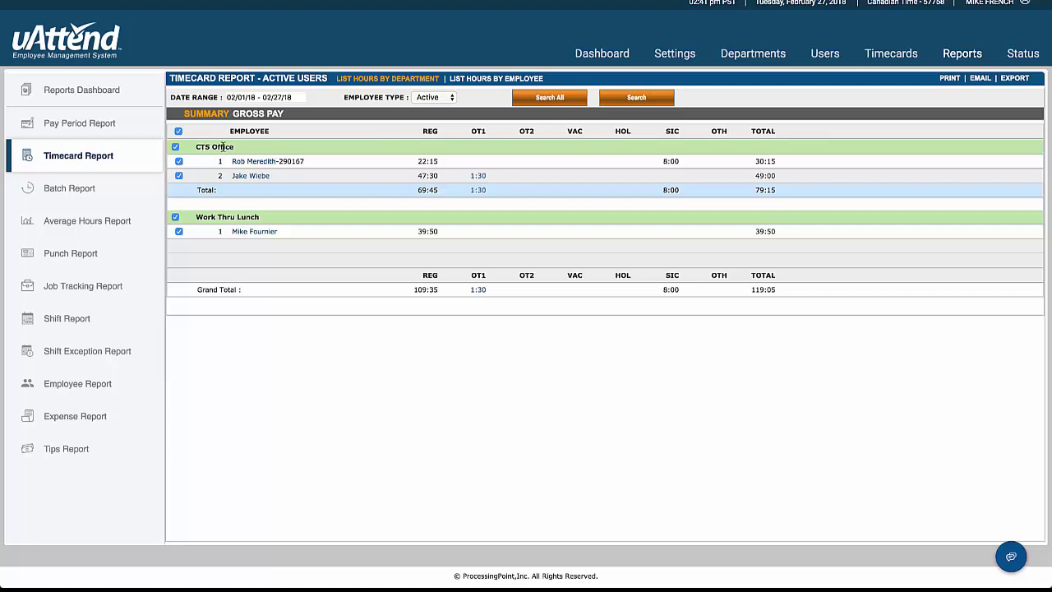
click(489, 80)
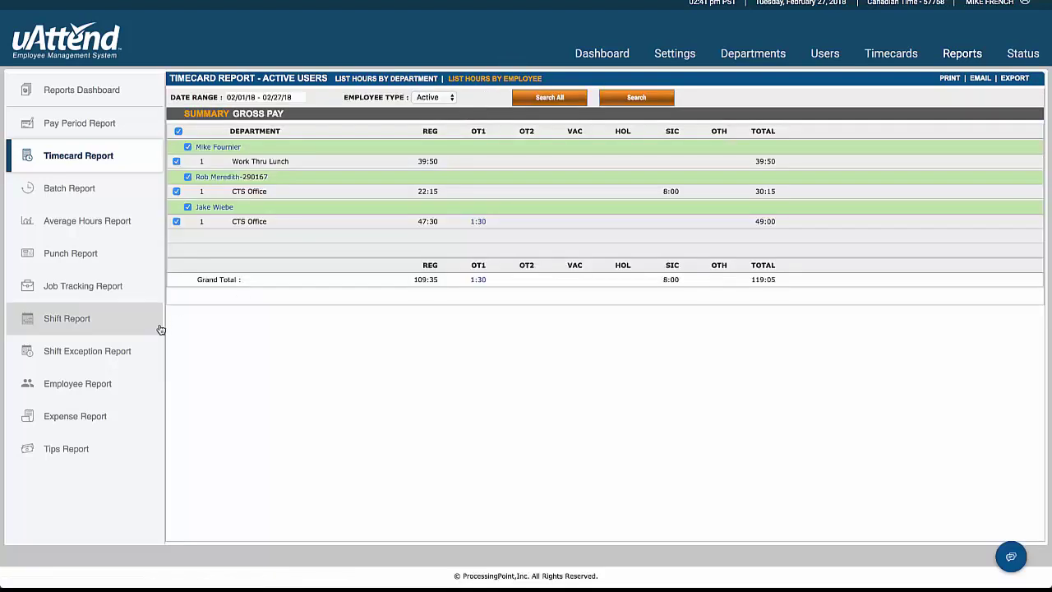
Step: Review the Shift, Shift Exception, Employee, Expense and Tips reports, plus the current punch status for all departments
click(70, 320)
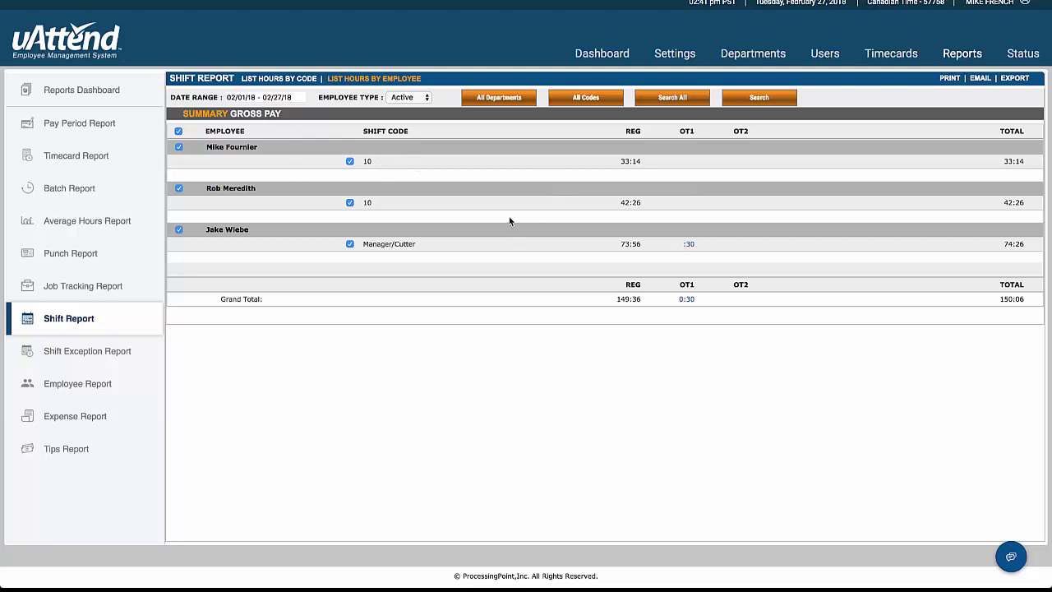
click(80, 352)
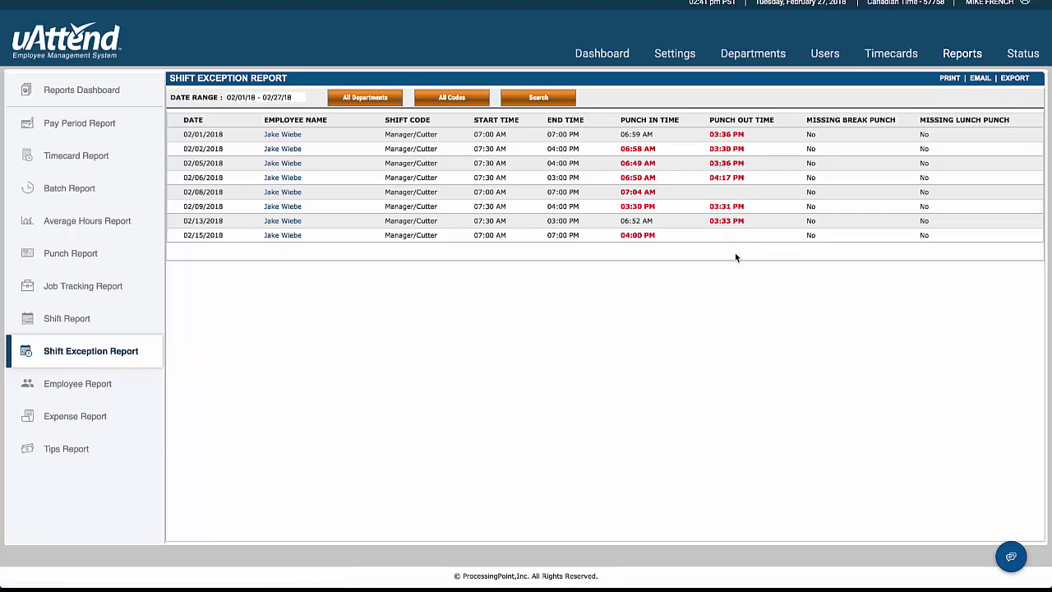
click(87, 383)
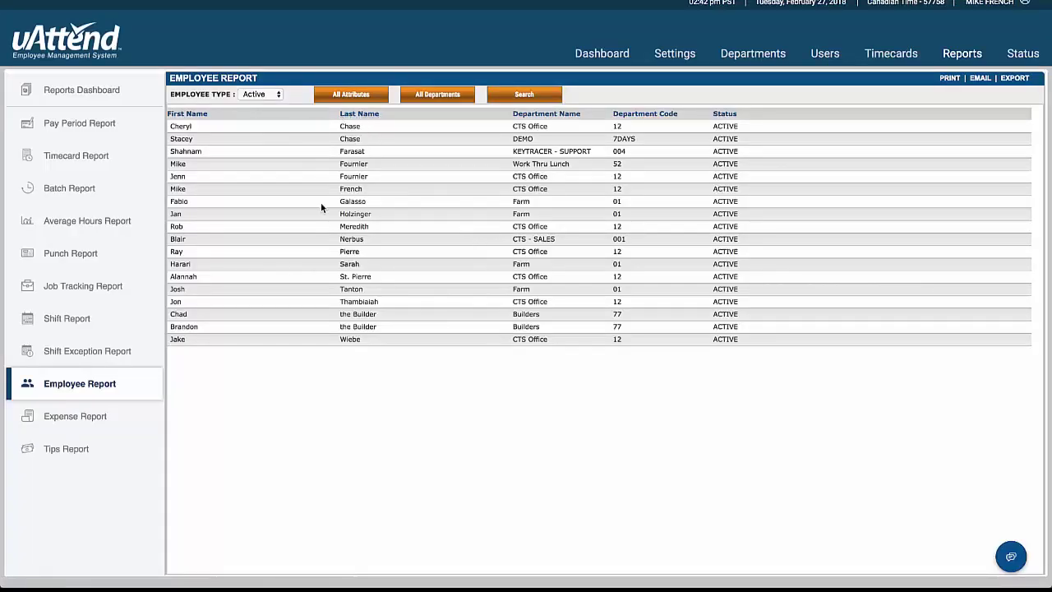
click(81, 419)
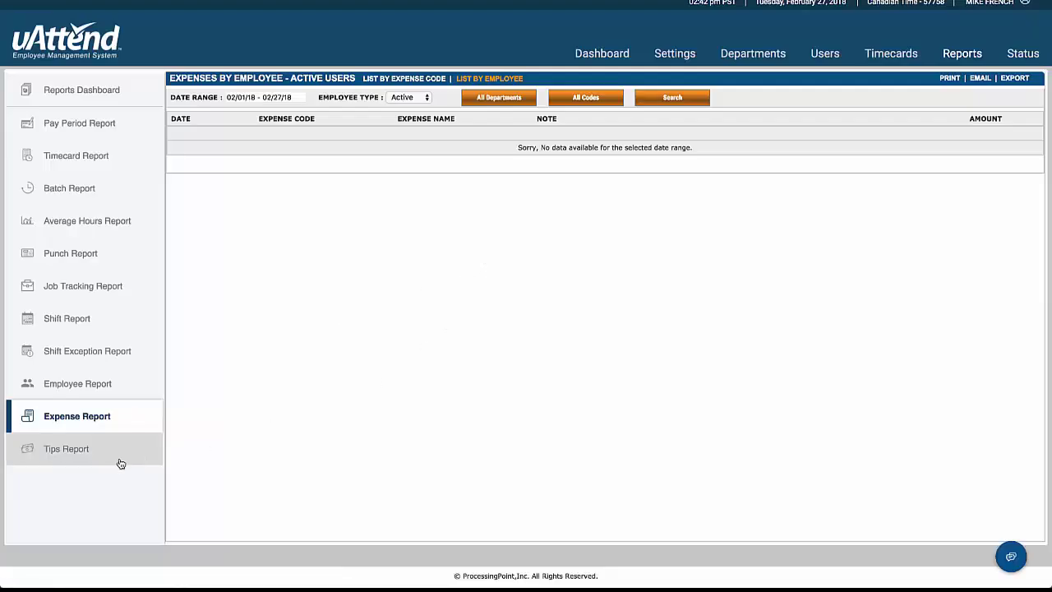
click(72, 452)
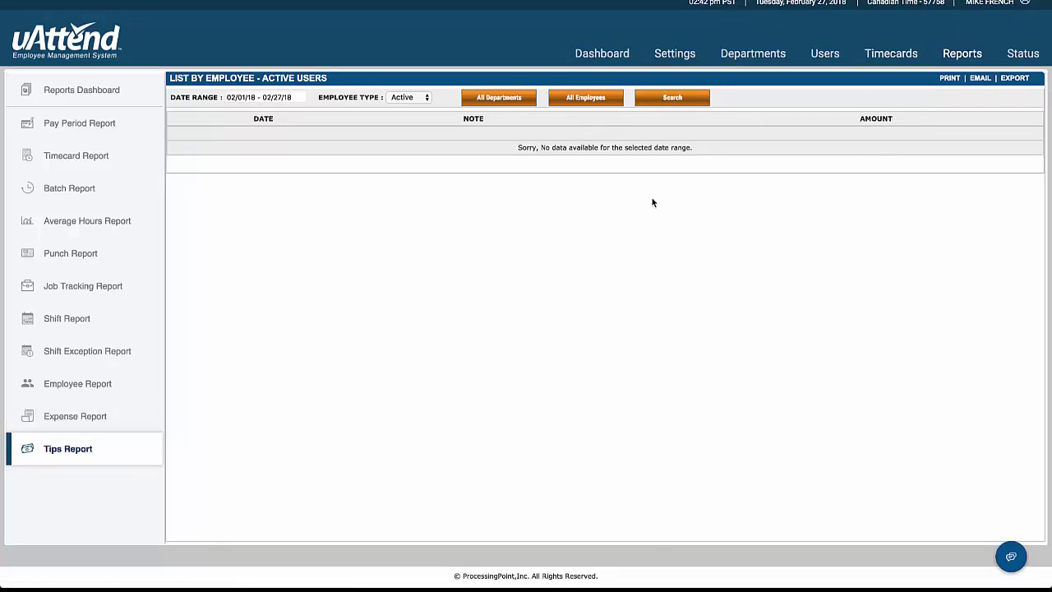
click(1019, 53)
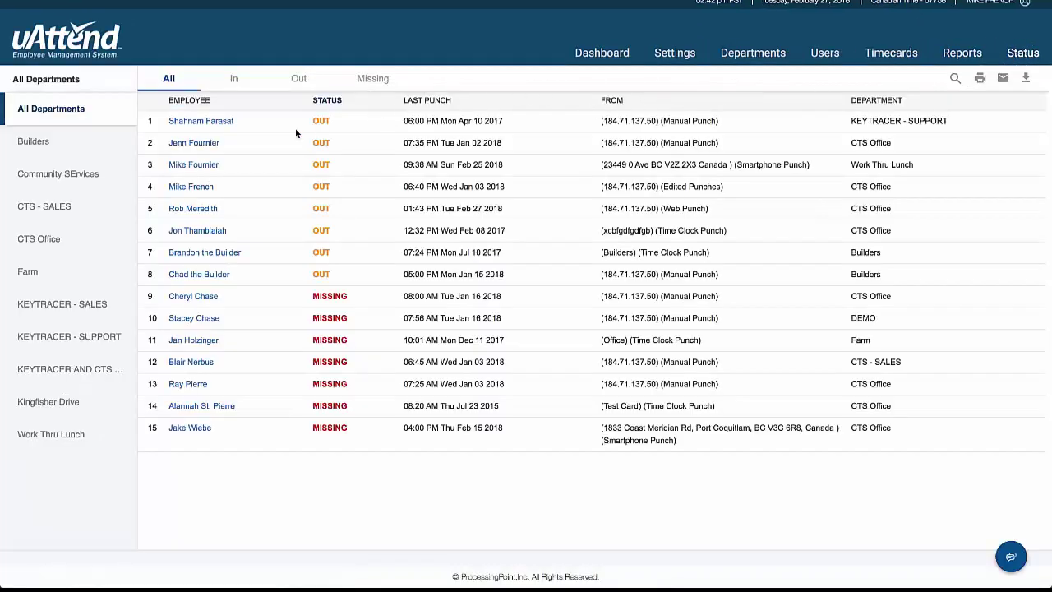
Step: Add an InOut punch for CTS Office with an in time of 02:00 PM on 02-27-2018 to the employee's timecard, leaving the out time blank
click(893, 54)
click(209, 226)
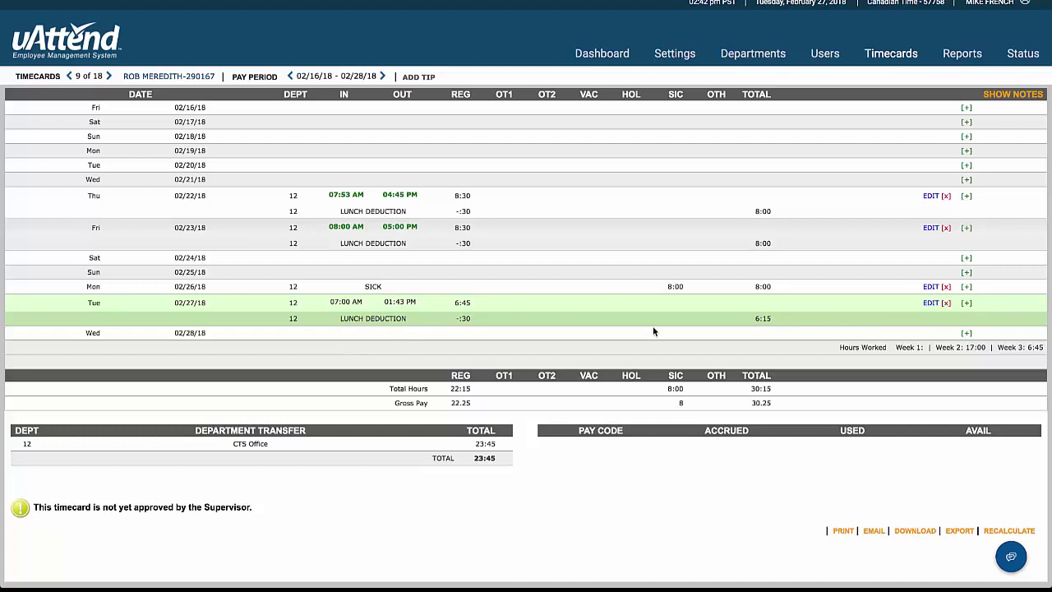
click(932, 304)
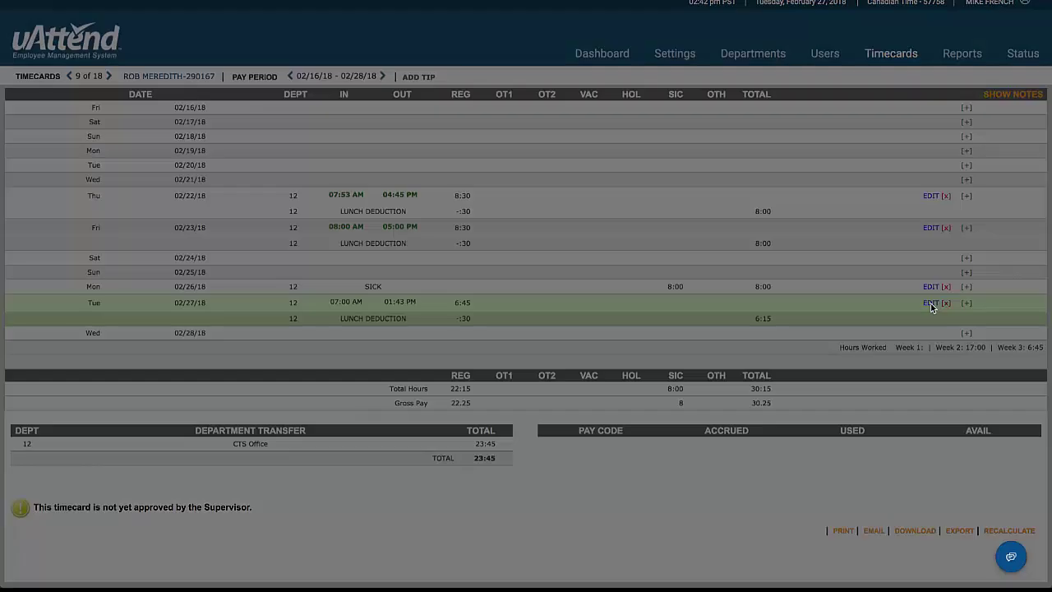
click(674, 319)
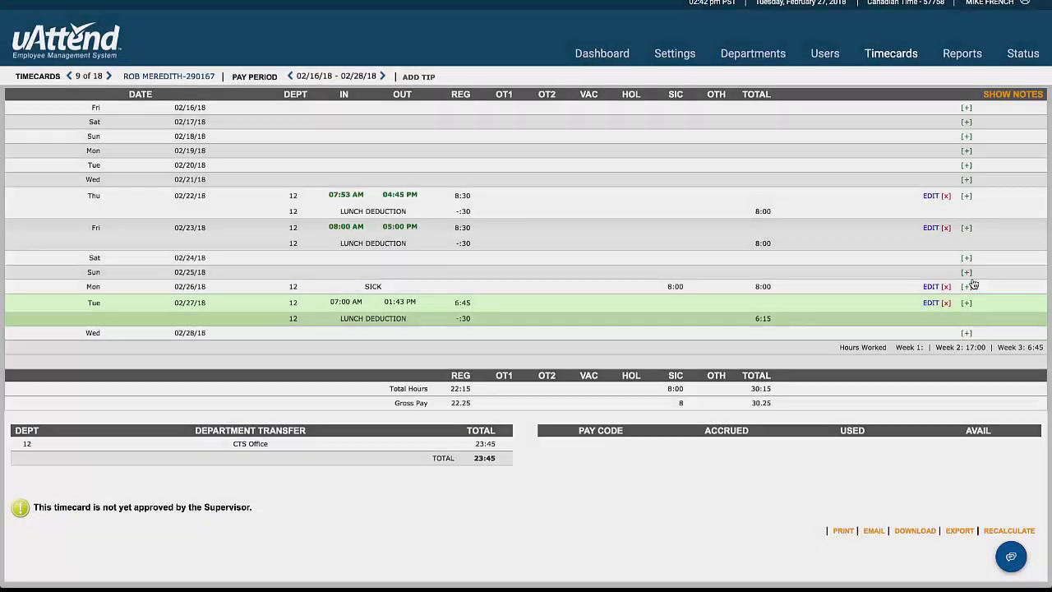
click(967, 303)
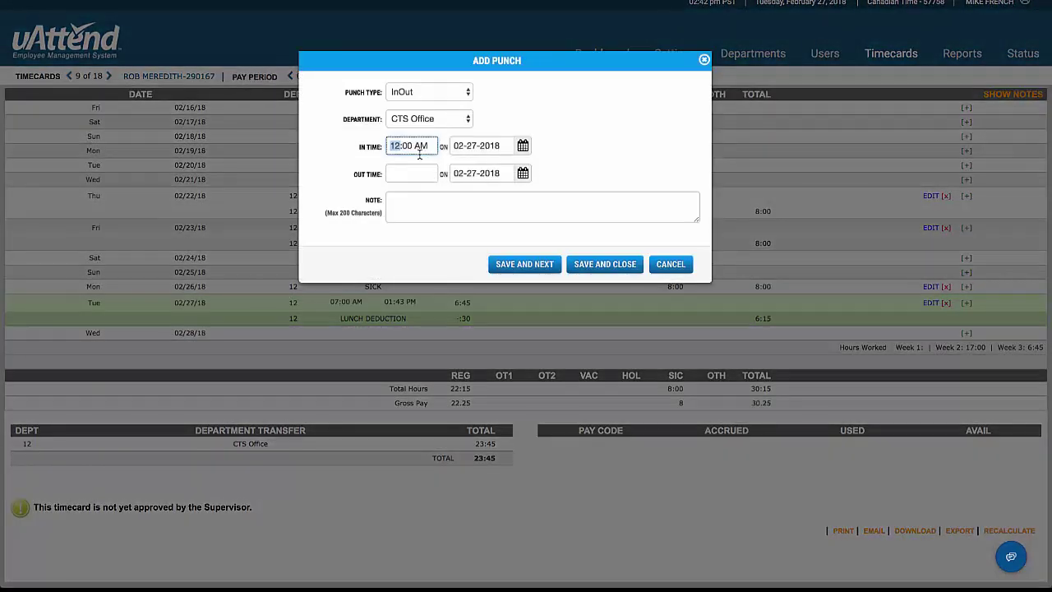
text(02)
click(610, 263)
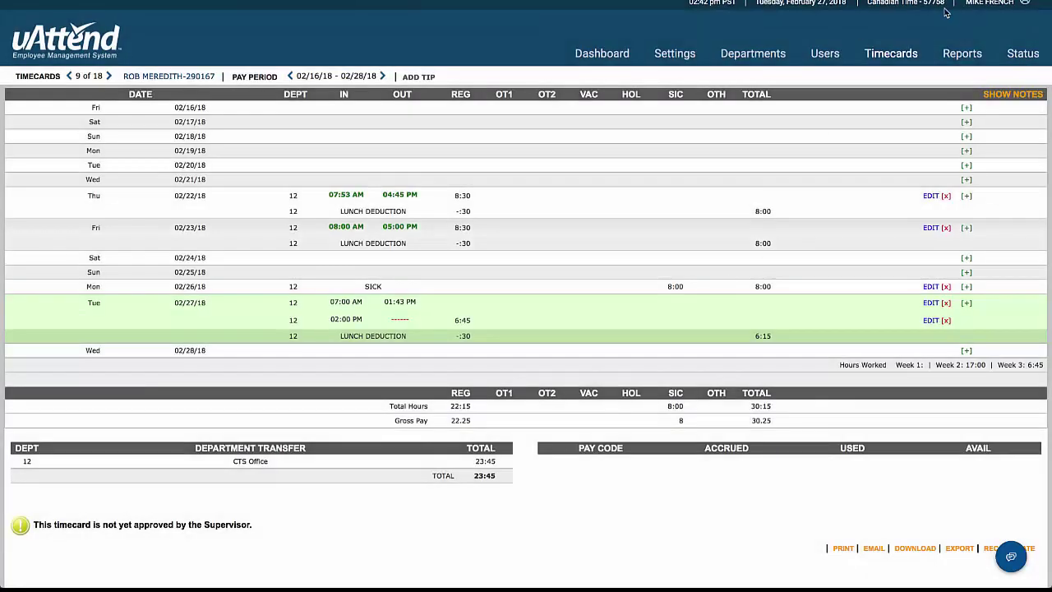
Step: Review the employee status page for all departments, filtering by In, Out and Missing before returning to the full list
click(1014, 56)
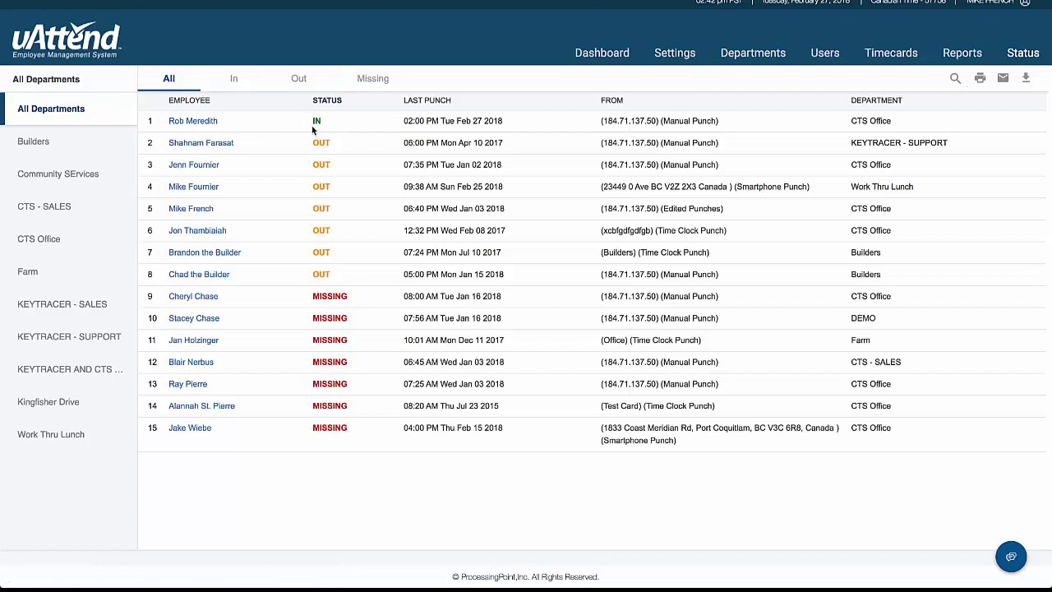
click(235, 80)
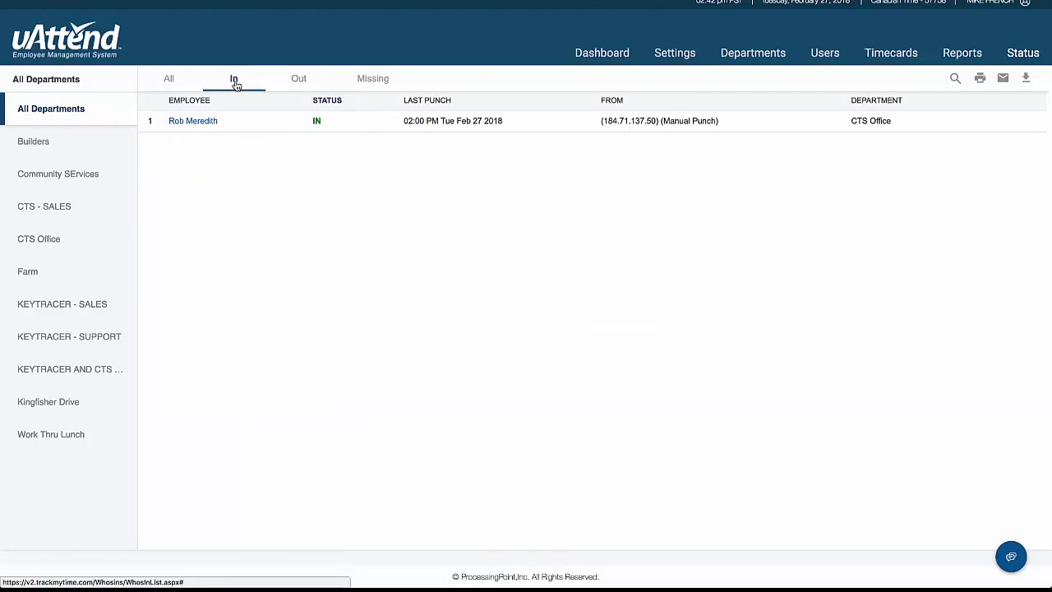
click(299, 81)
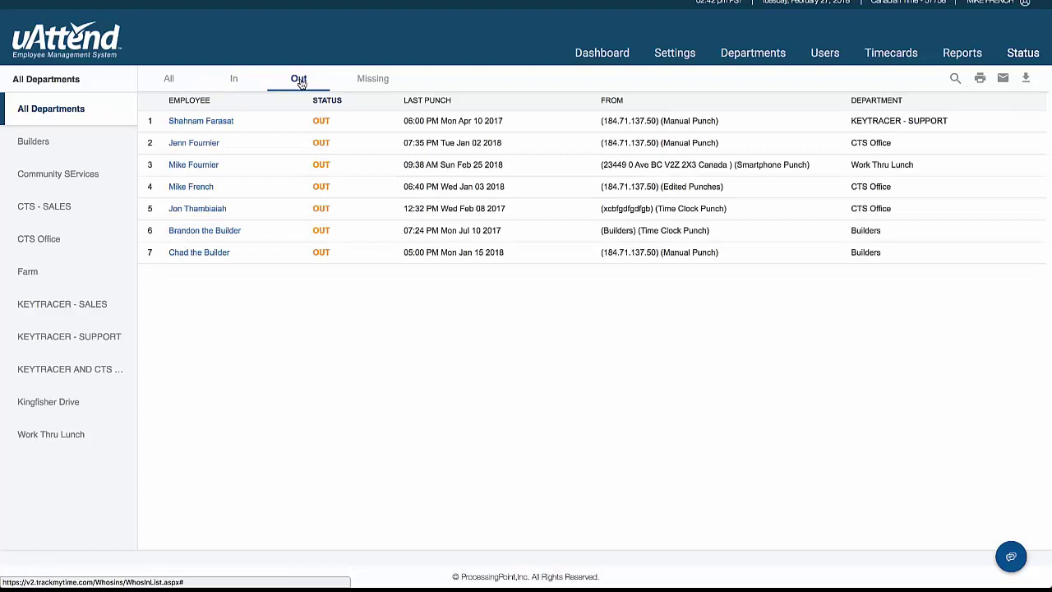
click(369, 85)
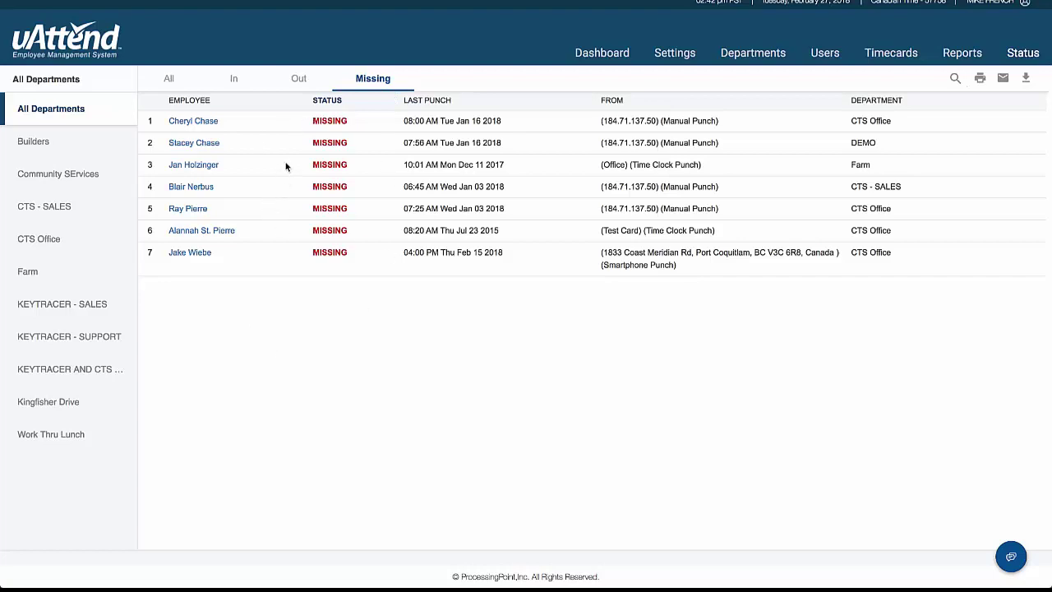
click(172, 79)
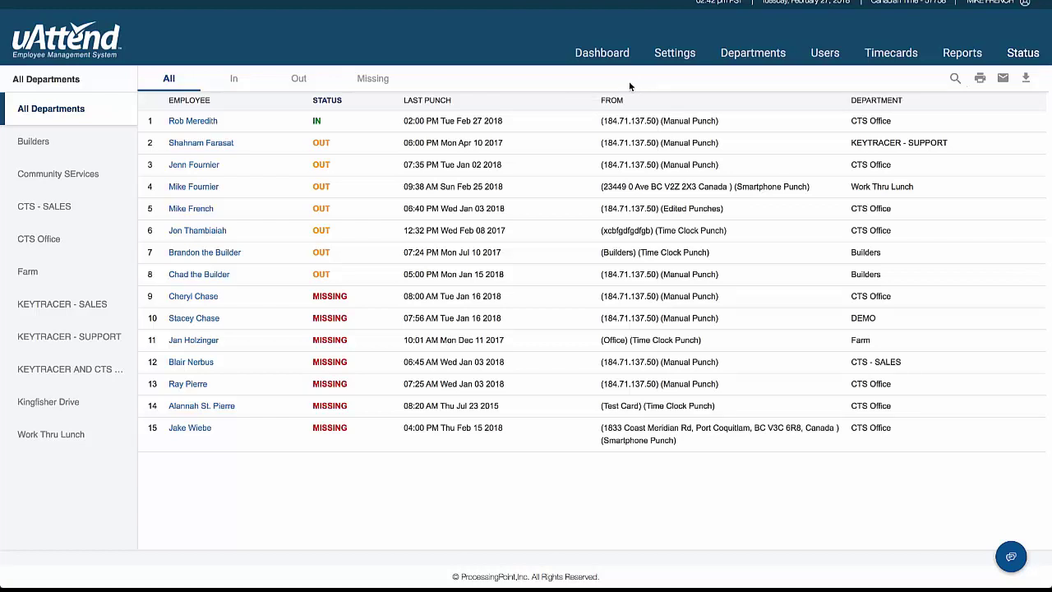
Step: Open the My Account overview from the signed-in user's options
mouse_move(974, 3)
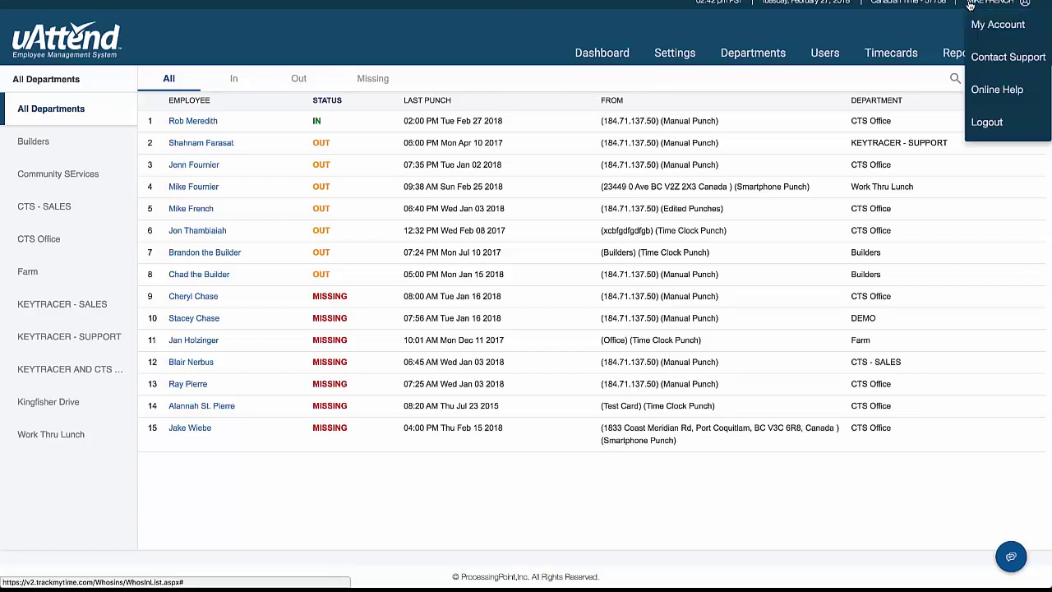
click(990, 33)
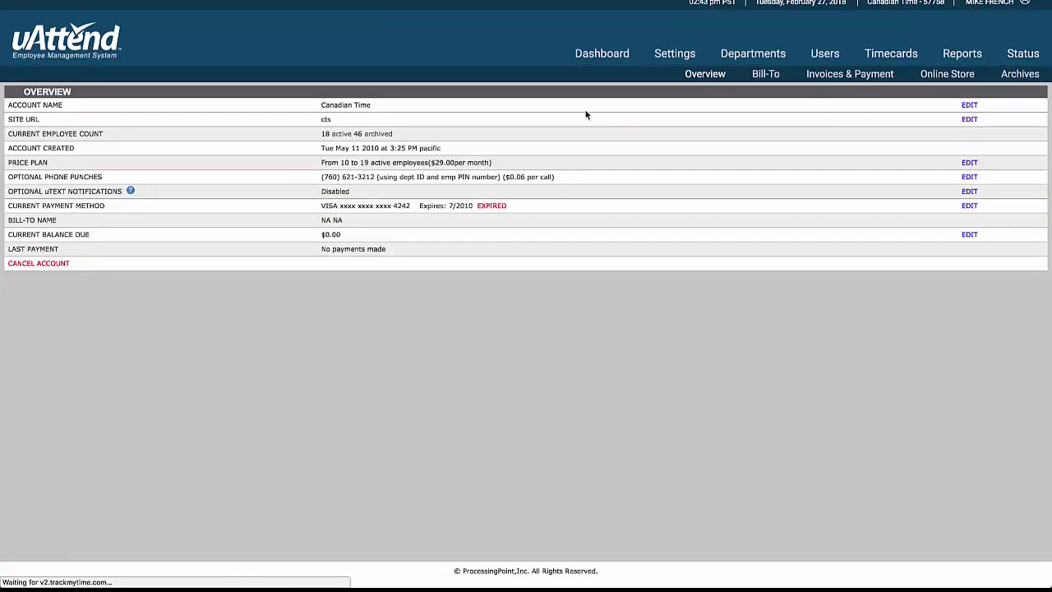